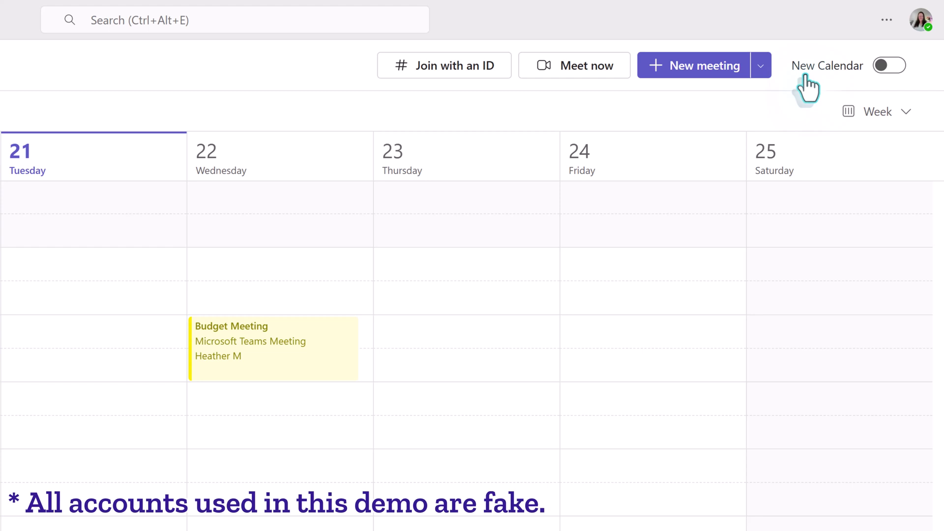
Turn on the New Calendar experience for the week of January 19–25, 2025.
click(881, 71)
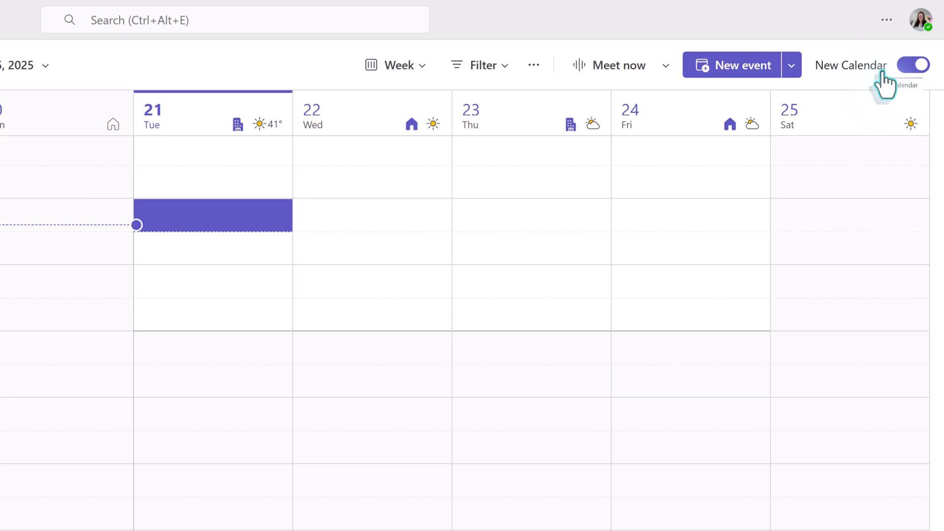
scroll(578, 252, up, 3)
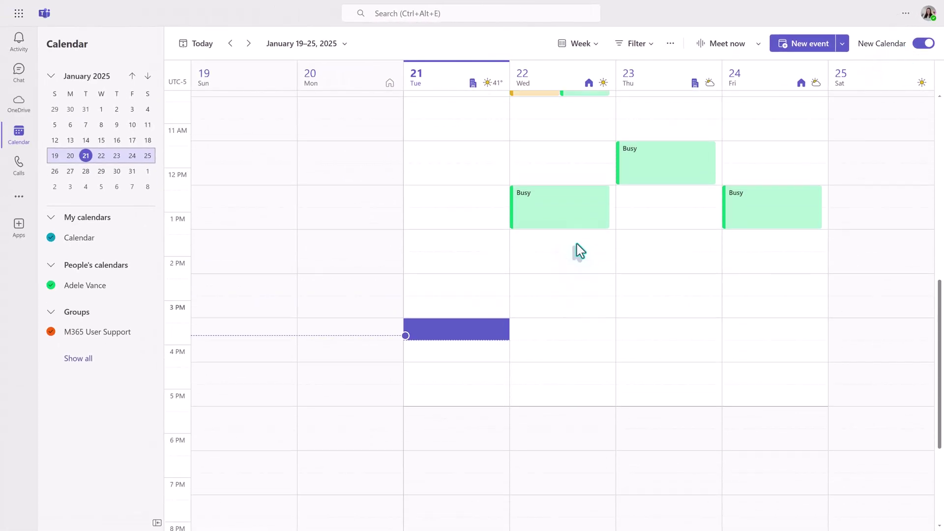
scroll(578, 252, up, 4)
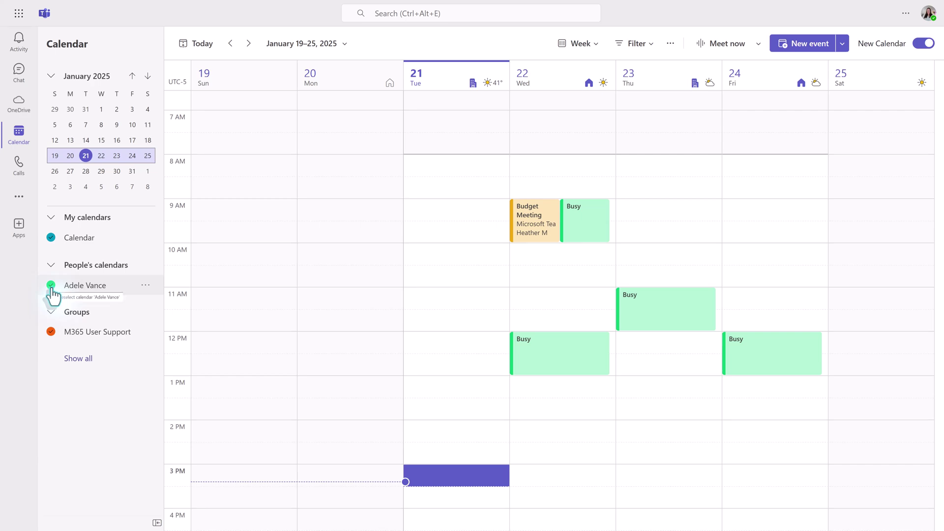
Open the Budget Meeting on January 22, add an agenda to it, and close the meeting details.
double_click(532, 228)
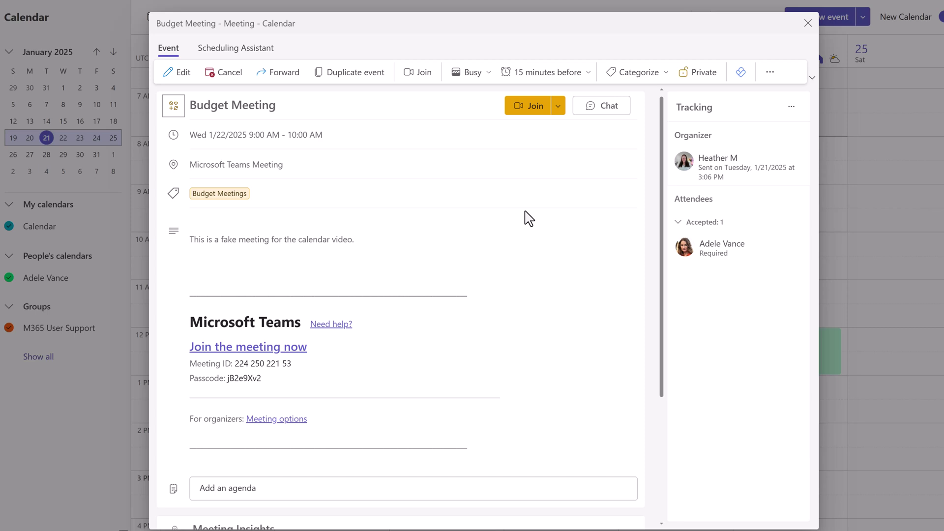
scroll(366, 298, down, 3)
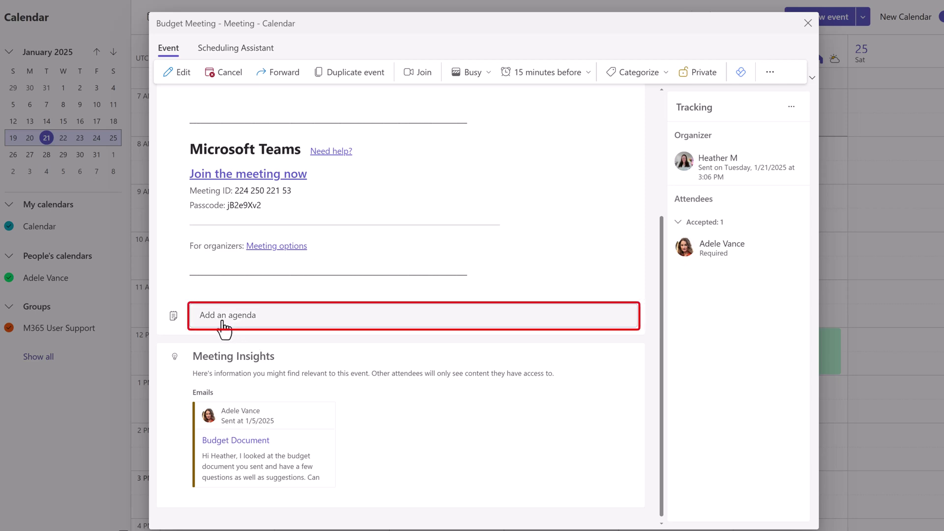
click(221, 321)
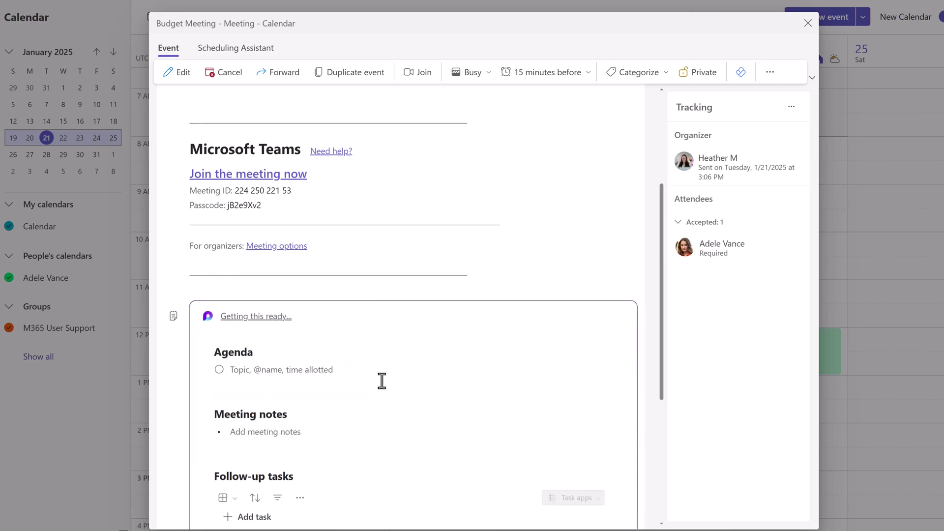
scroll(378, 381, down, 3)
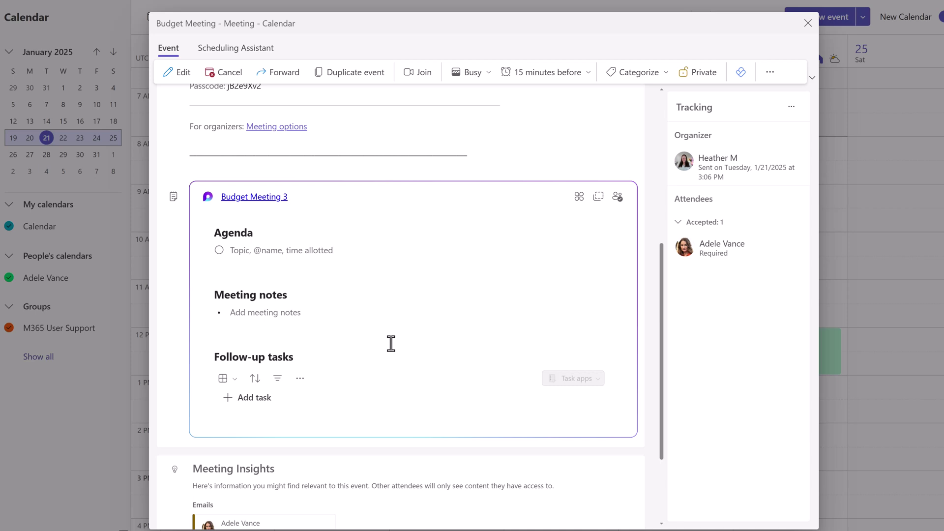
scroll(446, 294, up, 5)
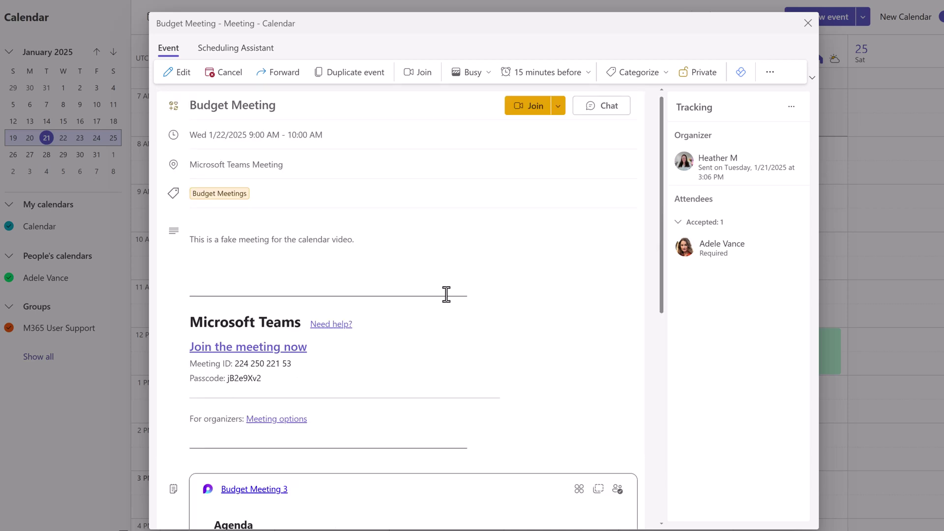
click(807, 24)
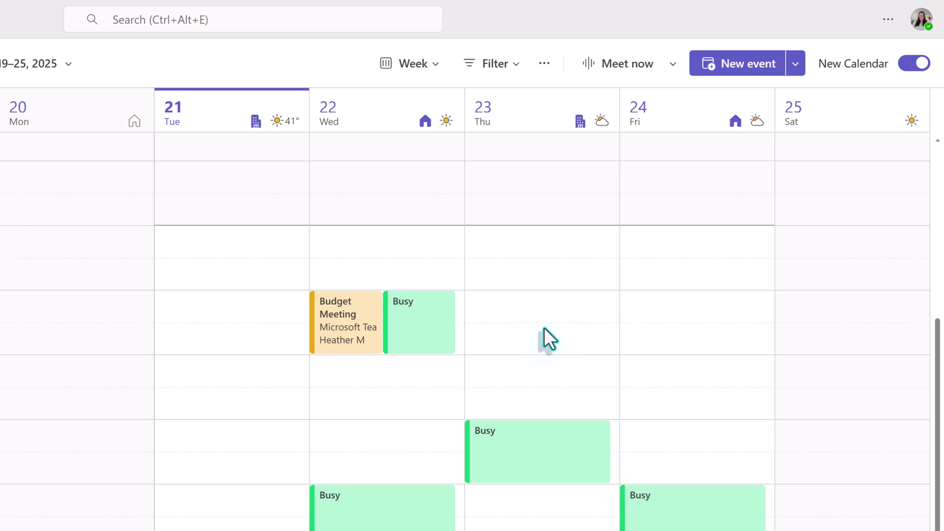
Create the event "Updates - Project Alchemy" for 1/22/2025, 11:00 AM to 12:00 PM, as a Teams meeting and send it to the two attendees.
click(734, 69)
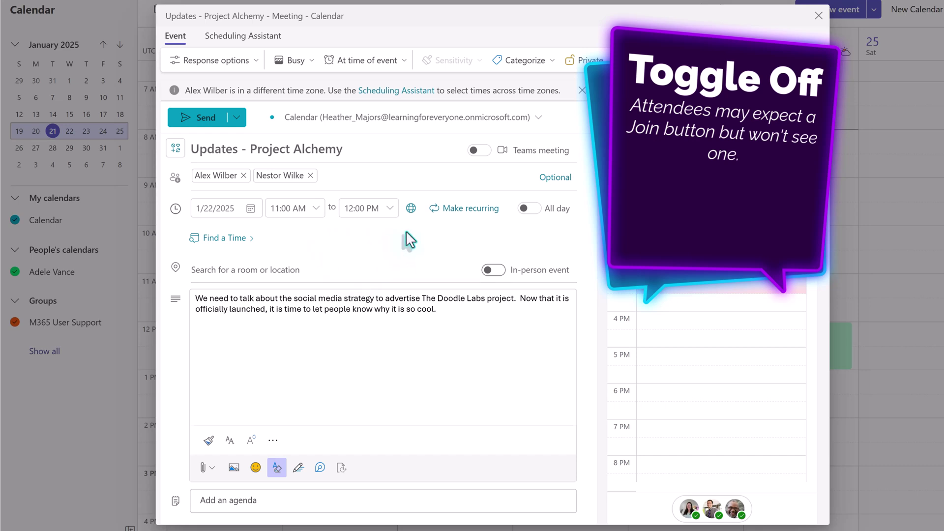
click(475, 151)
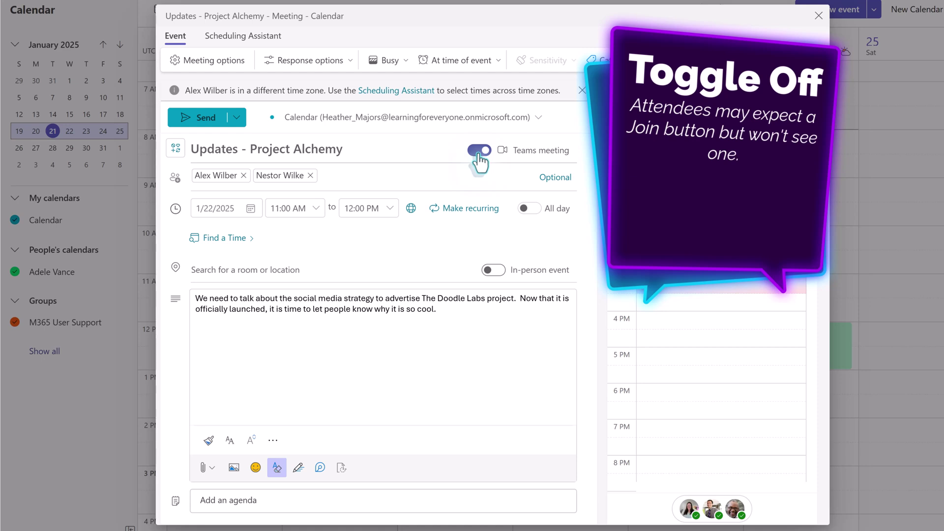
click(190, 129)
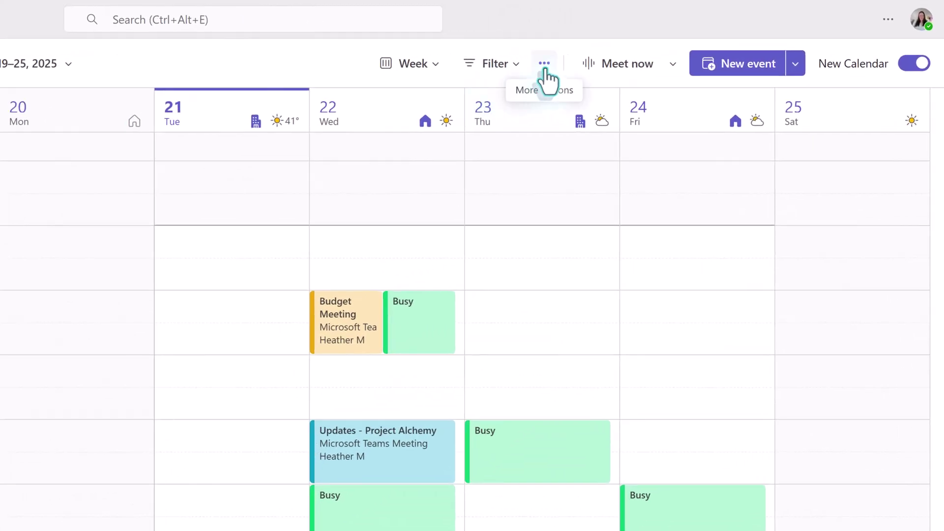
Enable adding an online Microsoft Teams meeting to all created meetings in the events and invitations settings, and save.
click(544, 64)
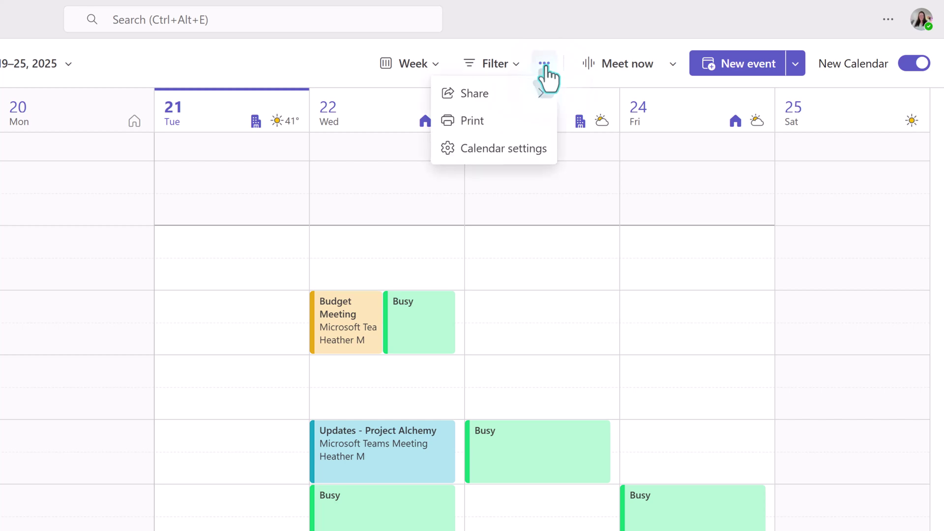
click(513, 155)
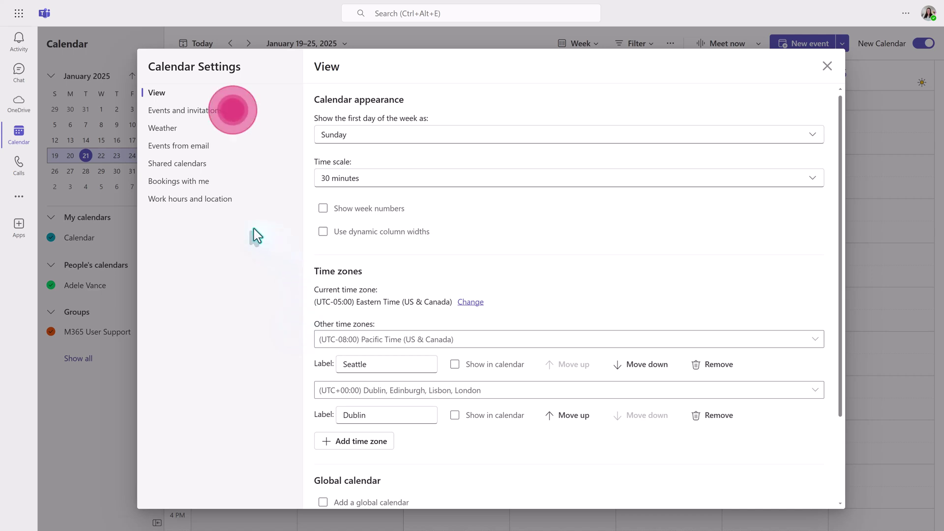
click(195, 118)
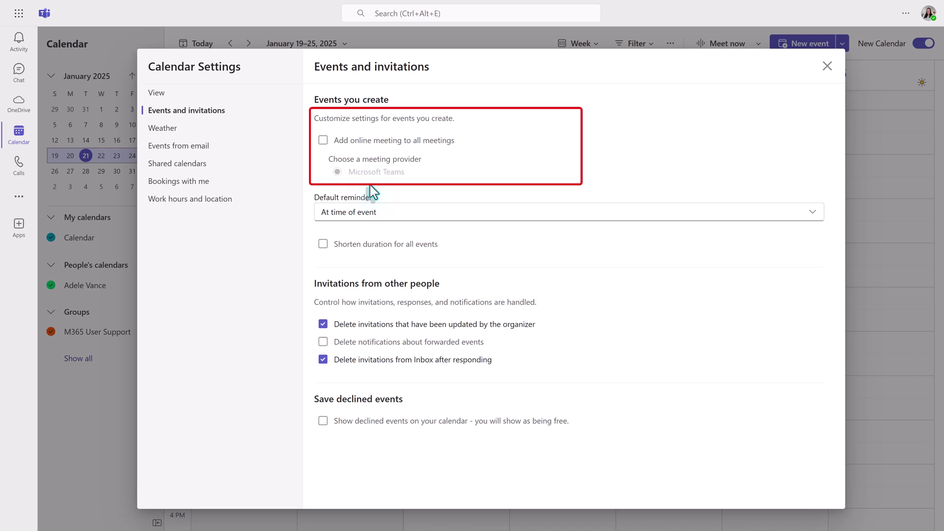
click(323, 141)
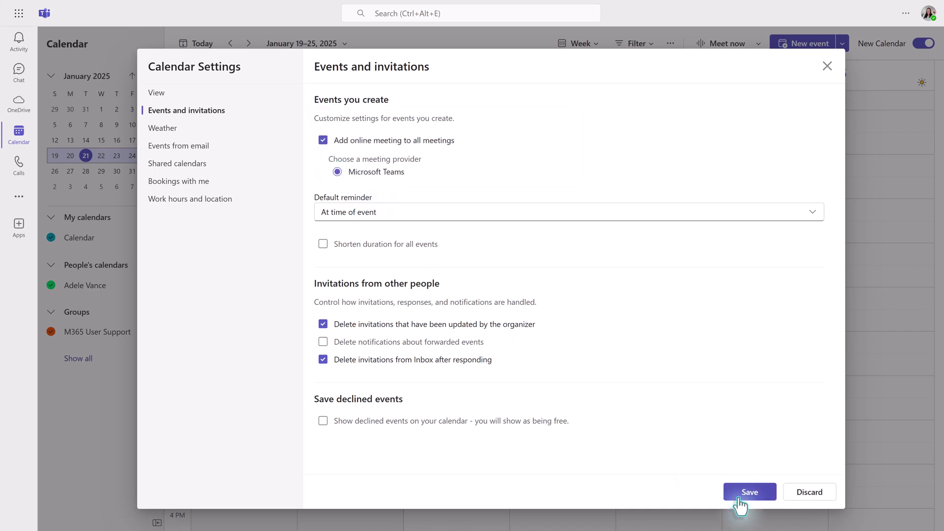
click(739, 496)
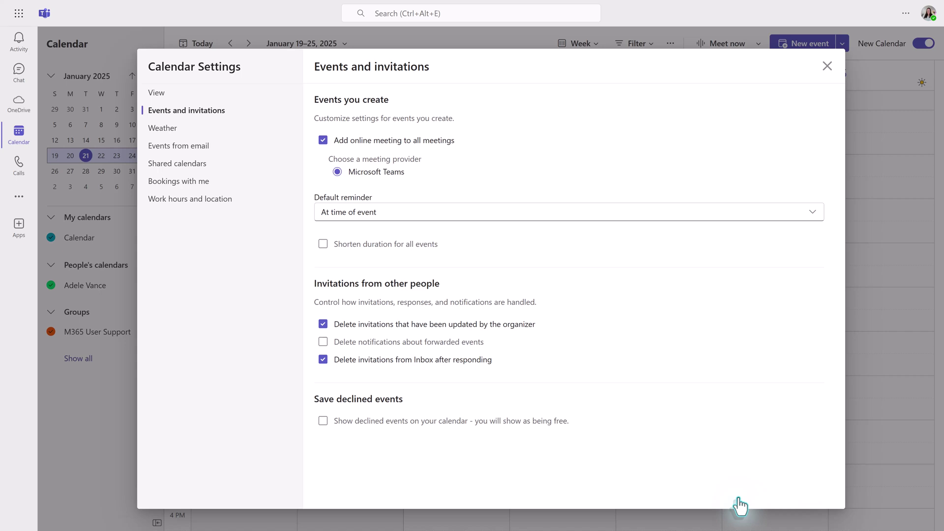
key(Escape)
Start a new event on Thursday 1/23/2025 from 10:00 to 10:30 AM with full options and invite a suggested contact.
click(648, 254)
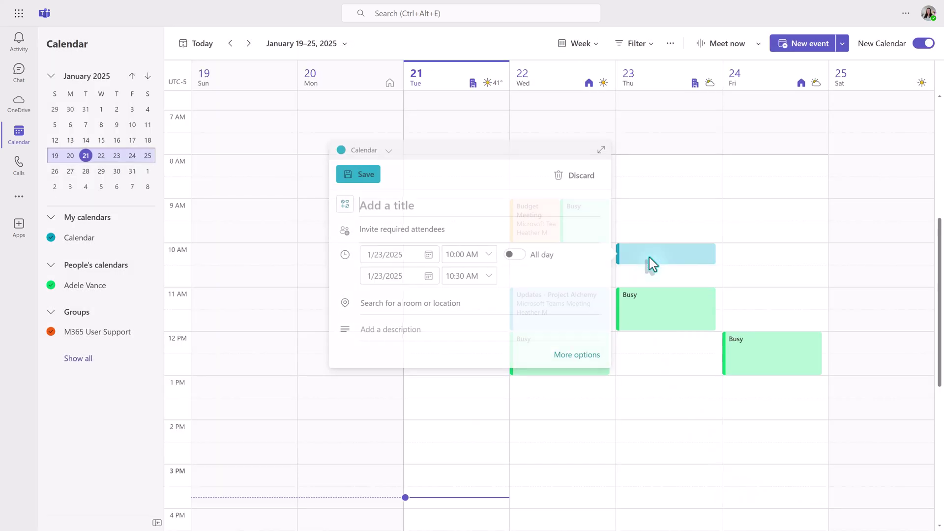
click(571, 356)
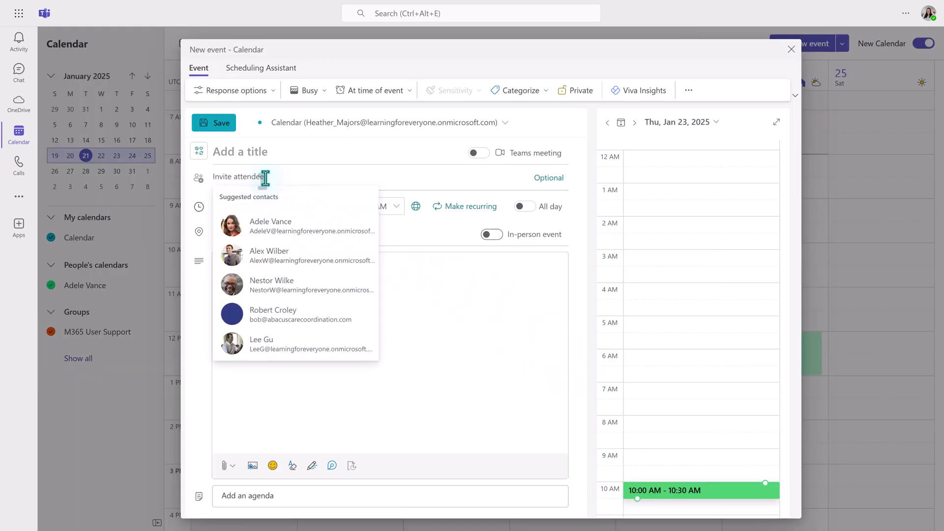
click(269, 226)
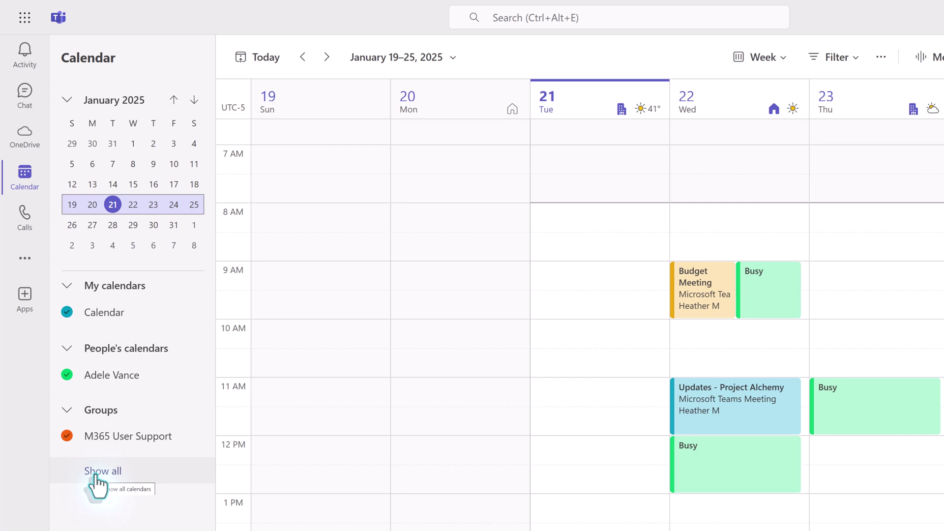
Switch to Outlook on the web and add a colleague's calendar from the organization's directory to People's calendars.
click(113, 472)
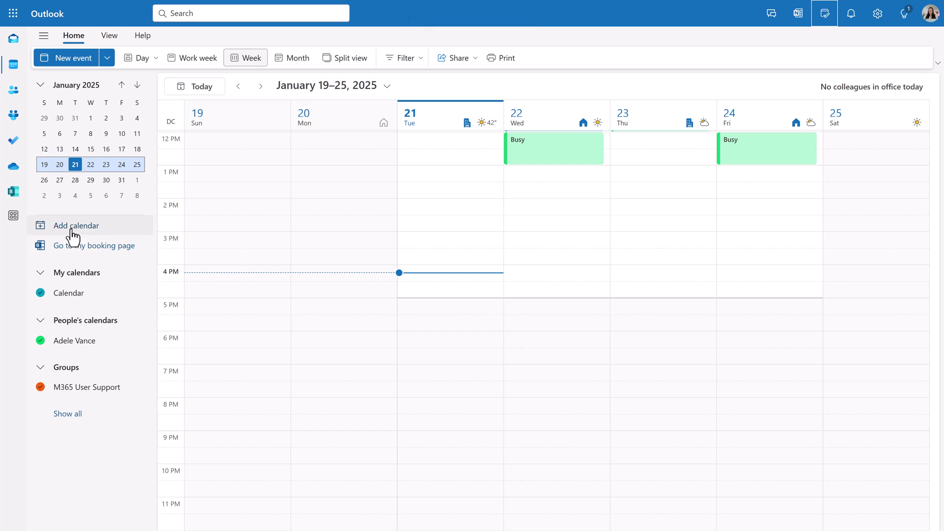
click(72, 229)
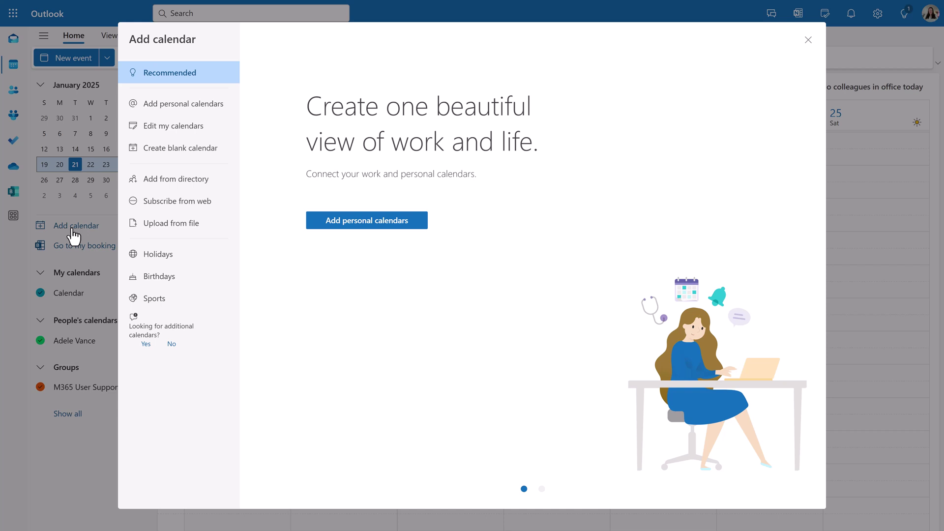
click(189, 182)
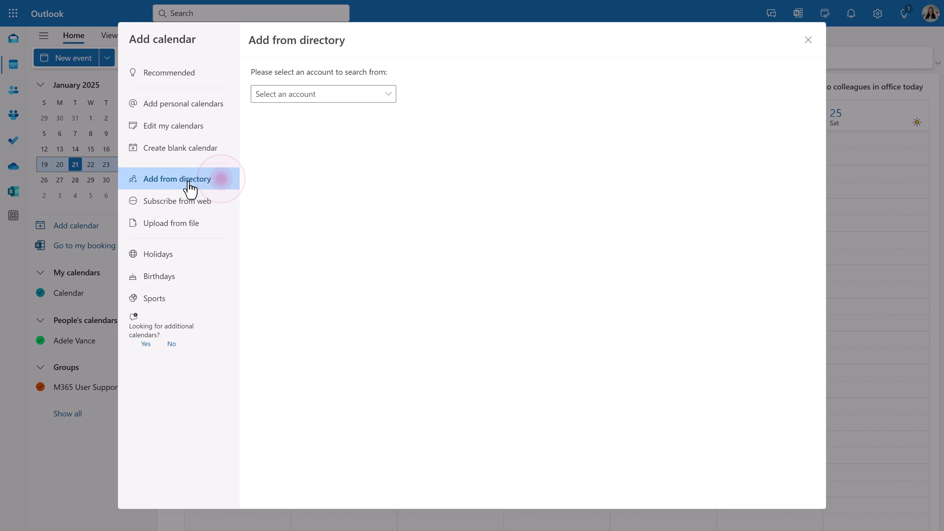
click(272, 98)
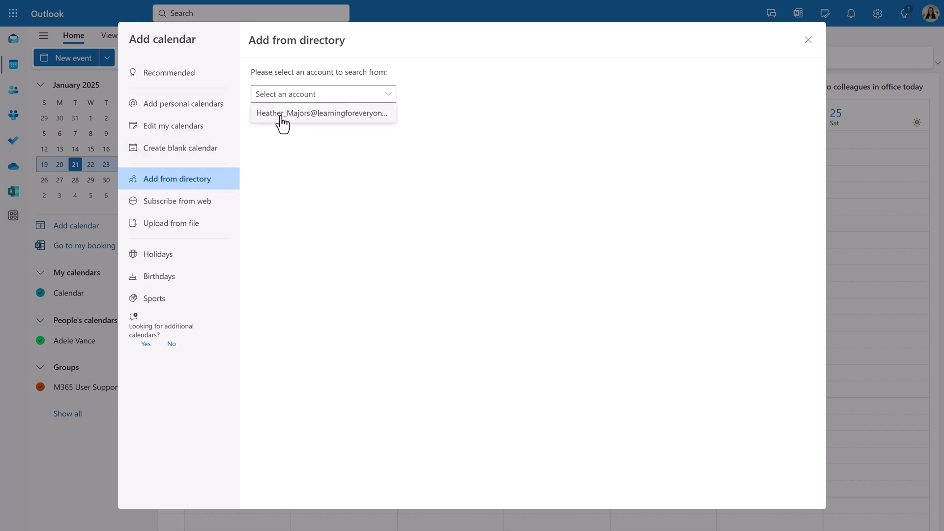
click(281, 113)
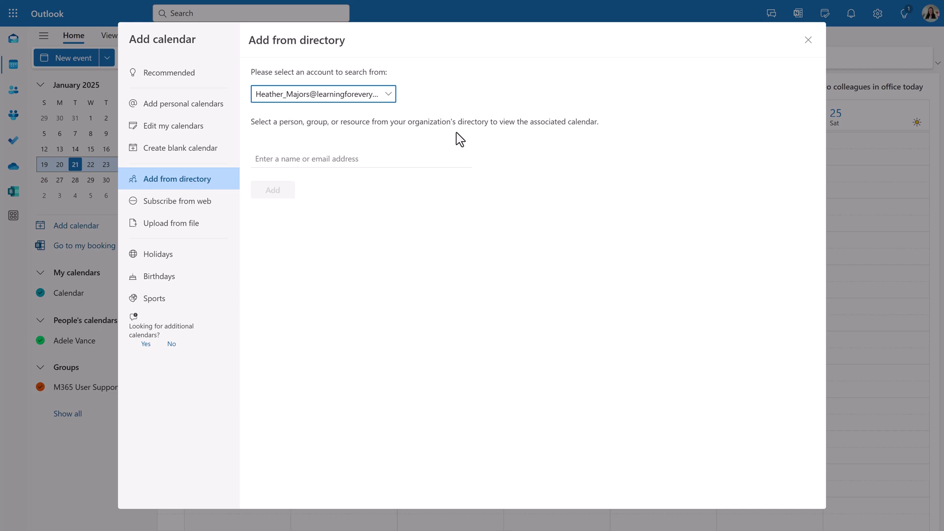
click(299, 158)
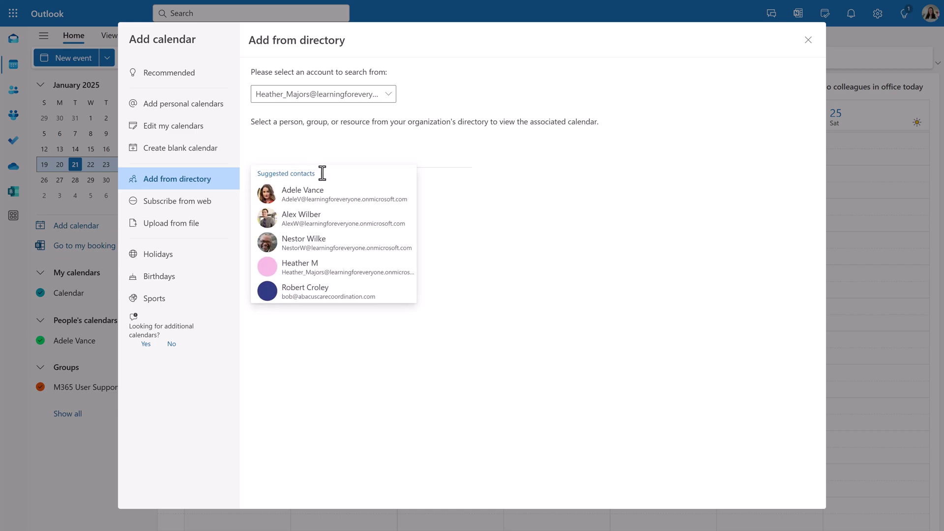
click(334, 225)
click(312, 220)
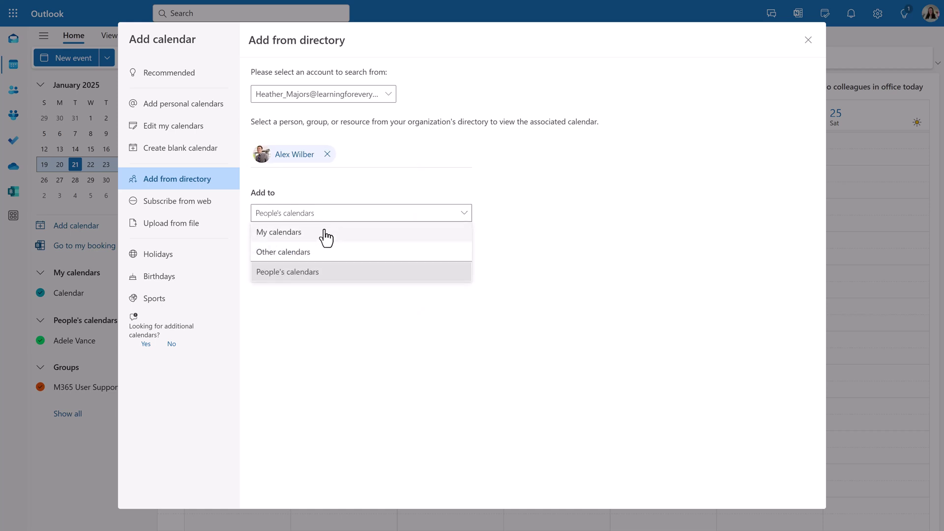
click(339, 279)
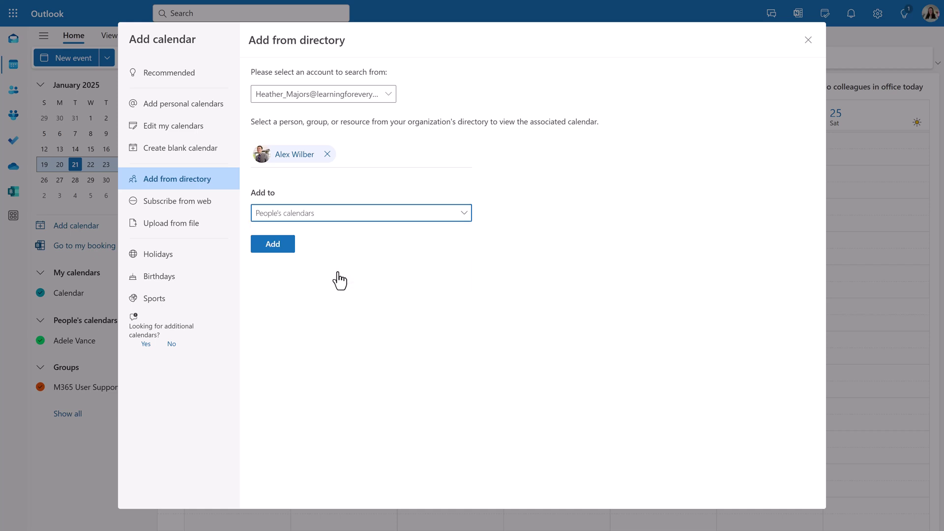
click(276, 253)
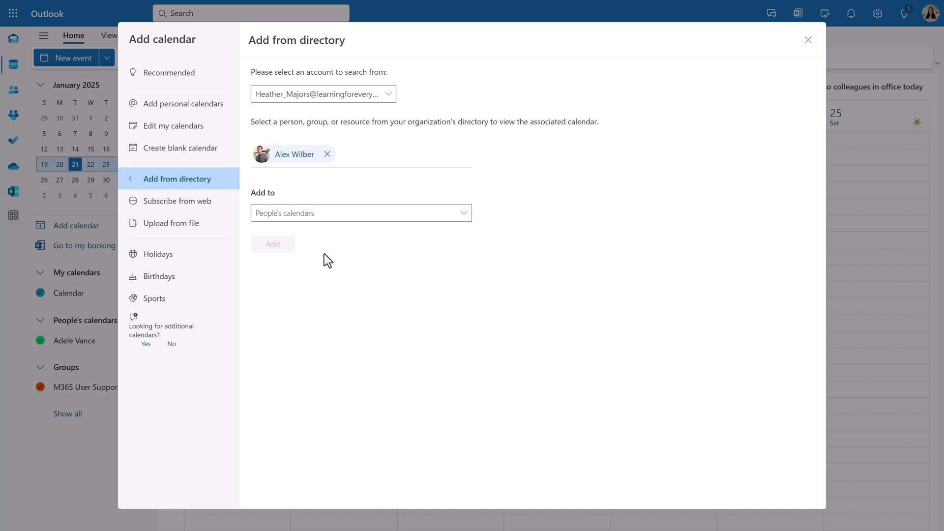
click(808, 39)
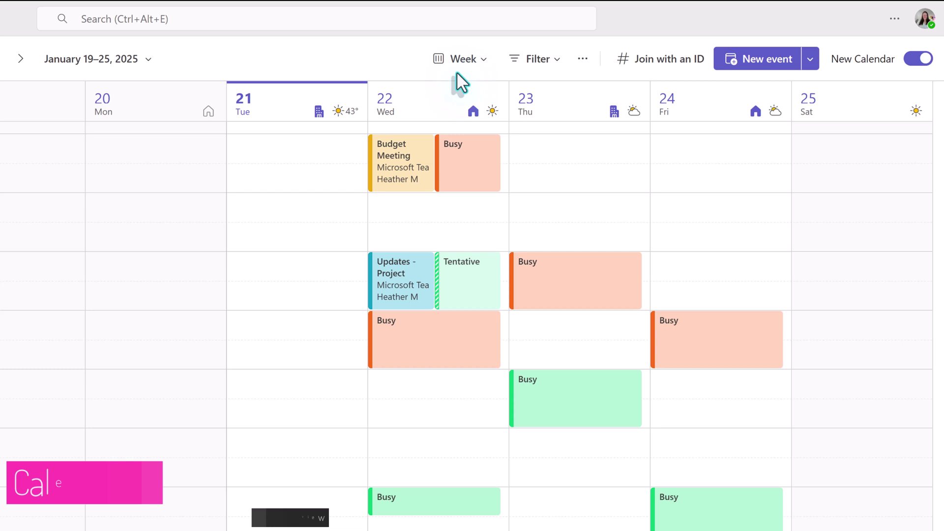
Check the available multi-day view options and switch the Teams calendar to the Month view.
click(484, 62)
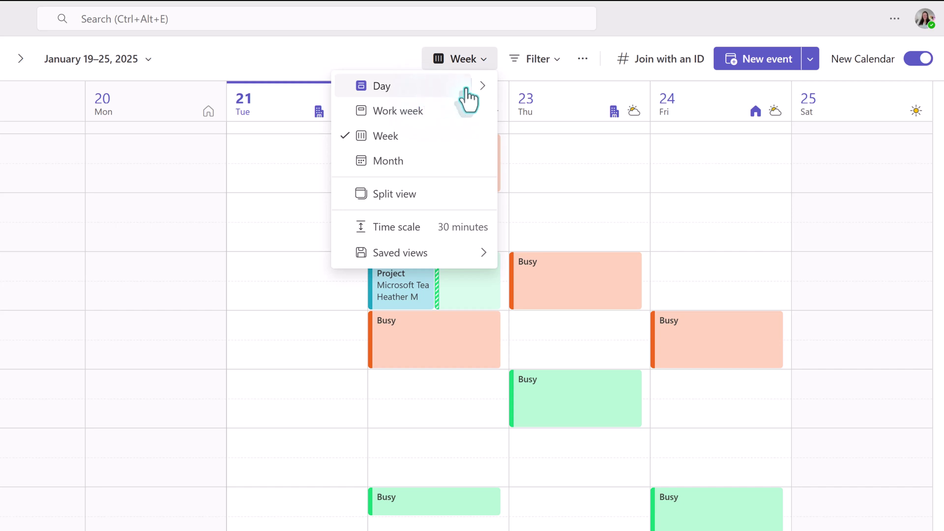
click(482, 88)
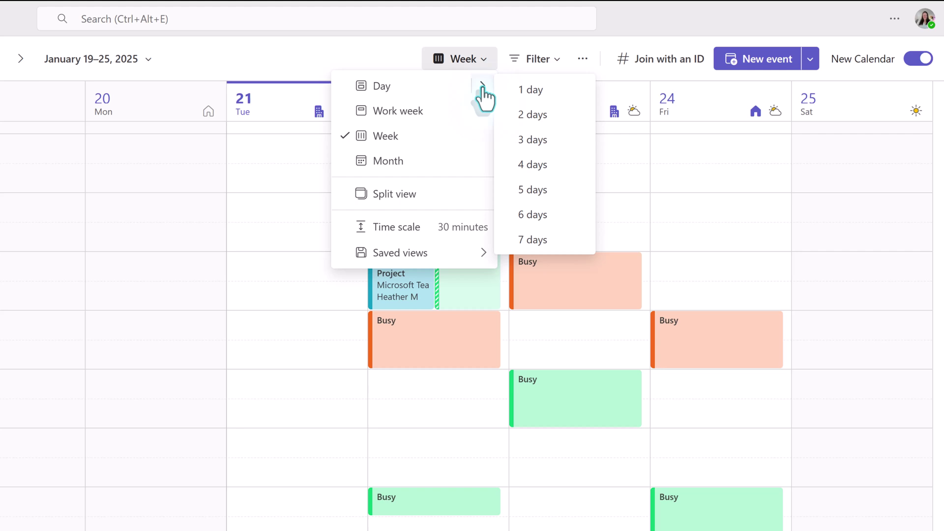
click(407, 164)
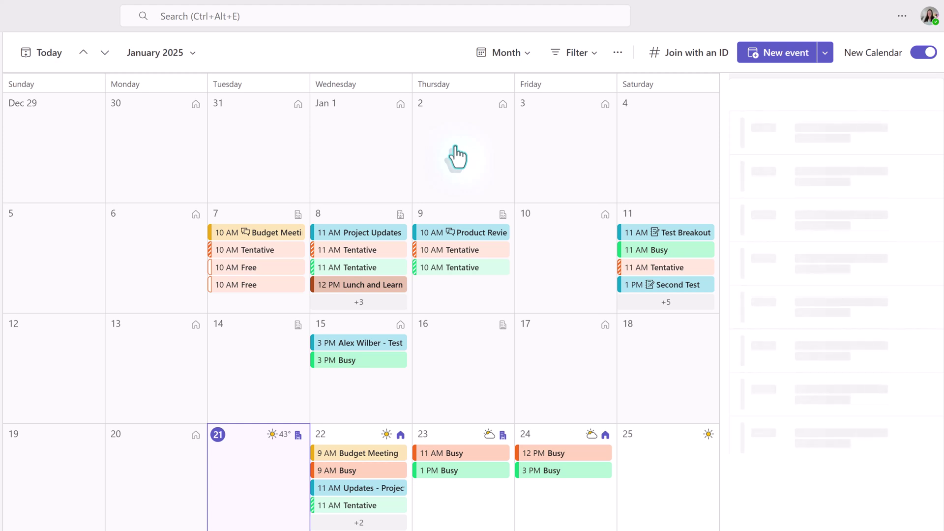
Check the time scale options and save the current Week view as "Default".
click(525, 61)
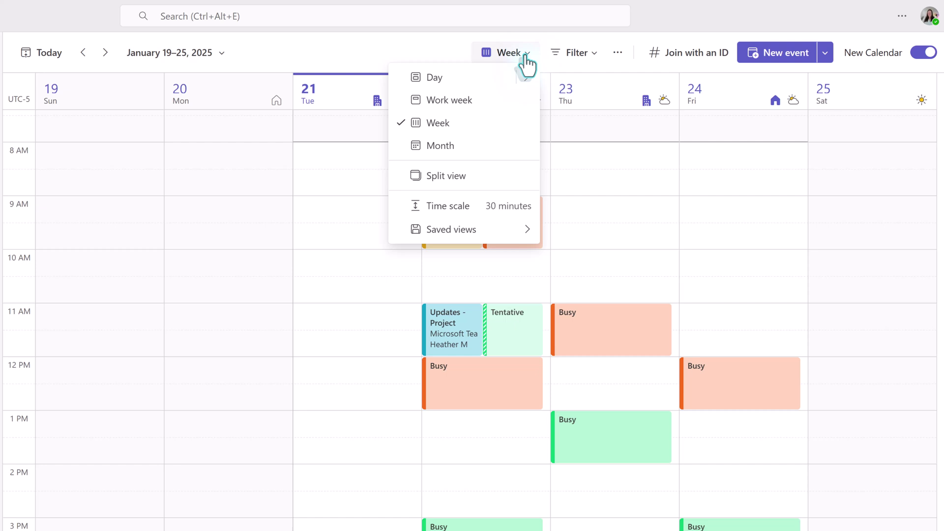
mouse_move(511, 217)
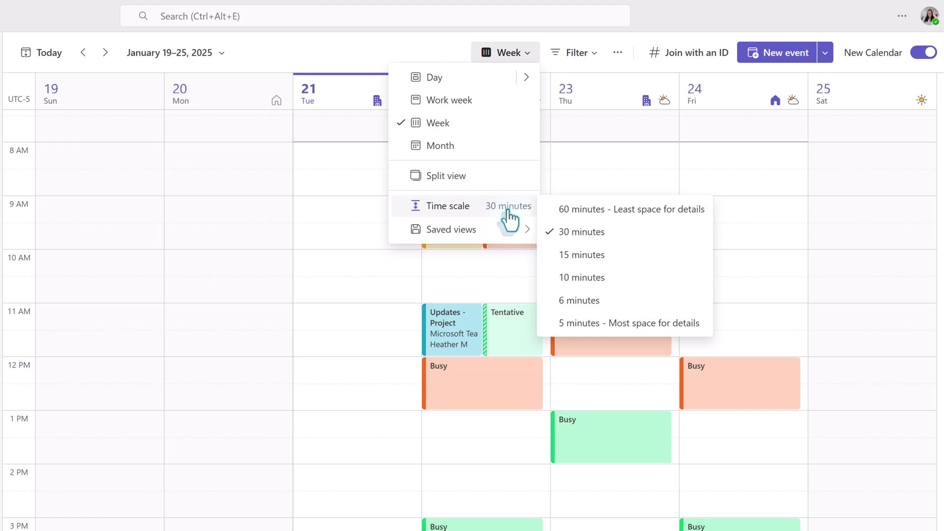
mouse_move(498, 239)
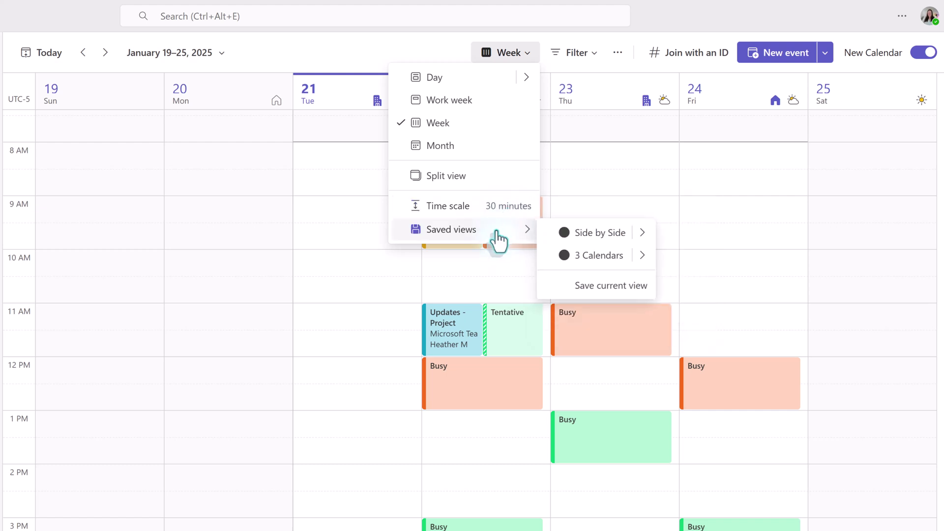
click(605, 290)
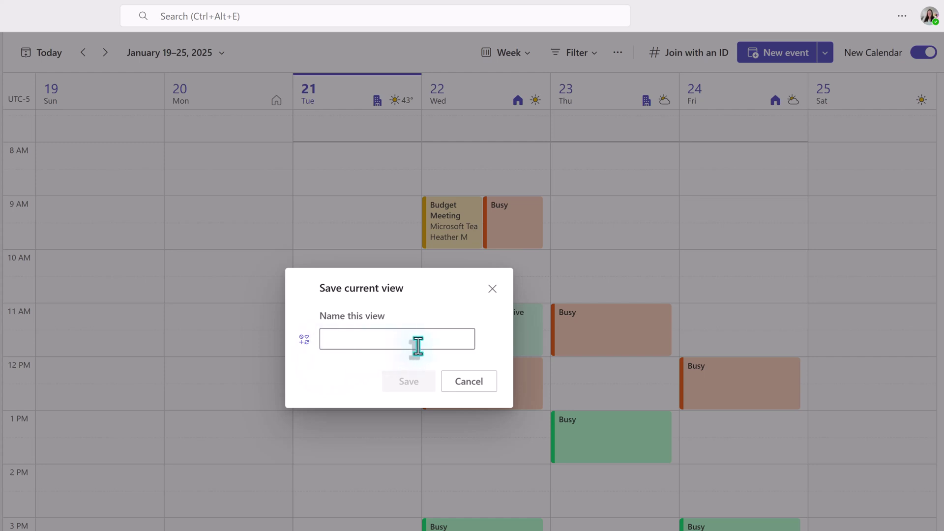
click(383, 344)
text(Defa)
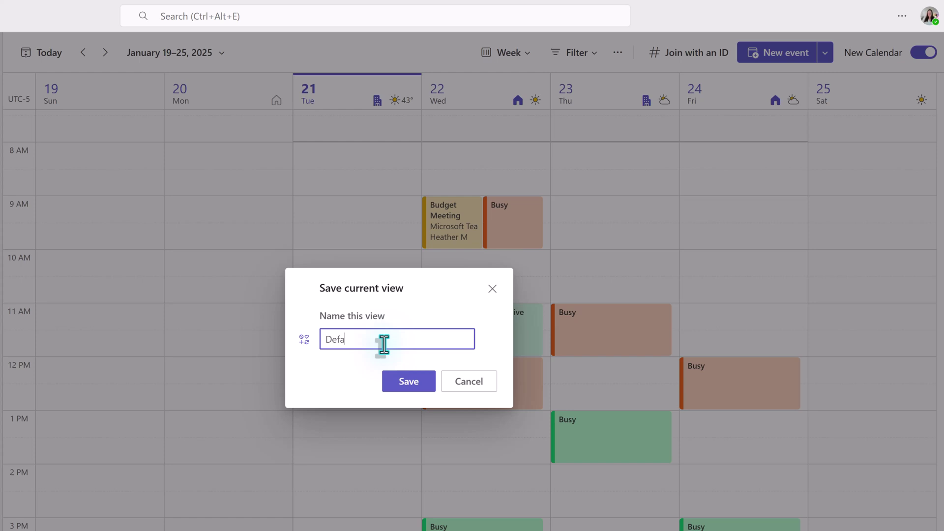
text(ult)
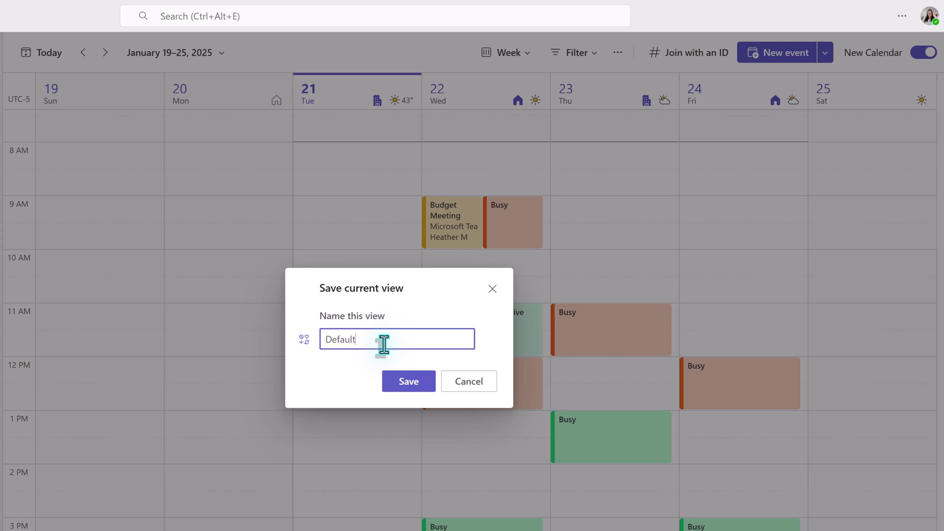
click(409, 381)
Delete the "Default" view from the saved views.
click(506, 53)
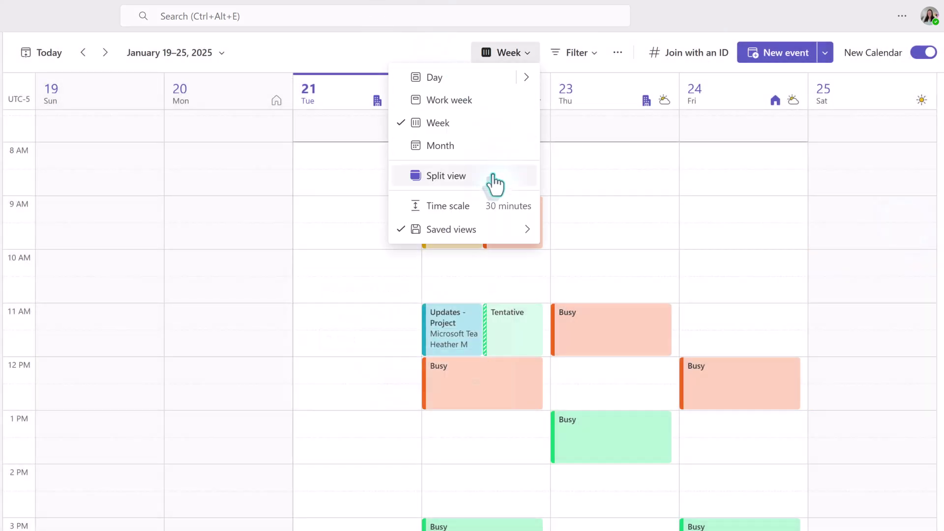
mouse_move(492, 241)
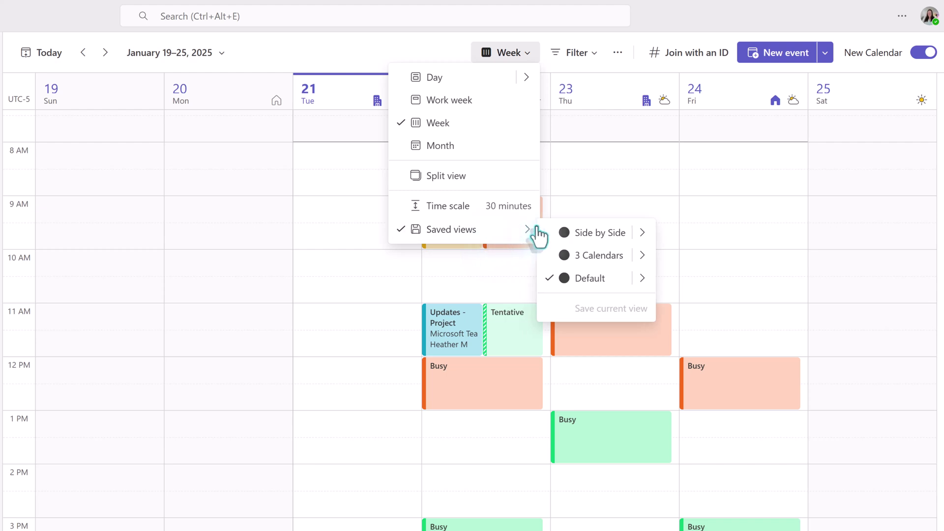
mouse_move(640, 288)
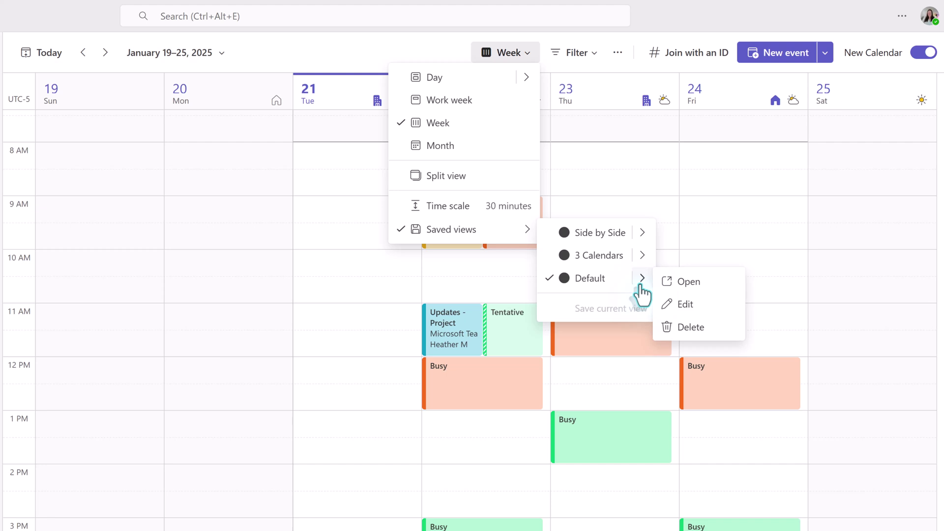
click(688, 326)
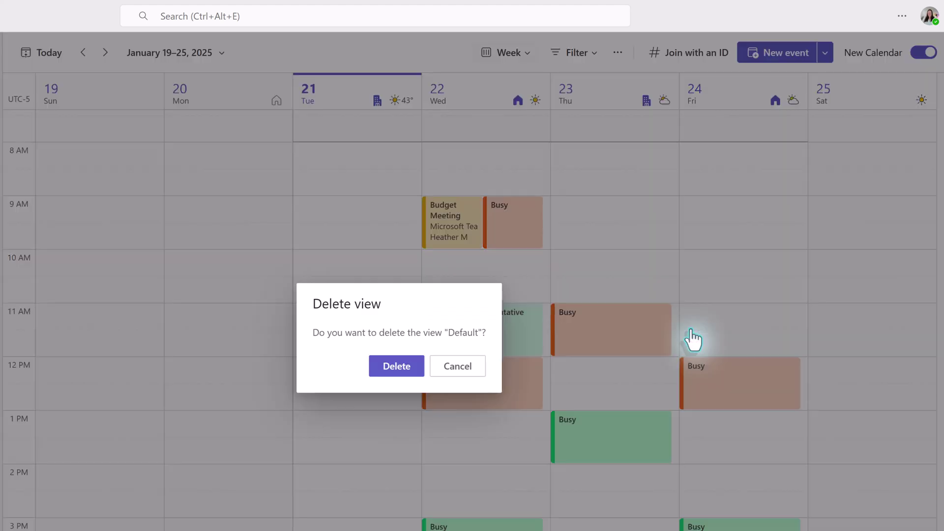
click(397, 368)
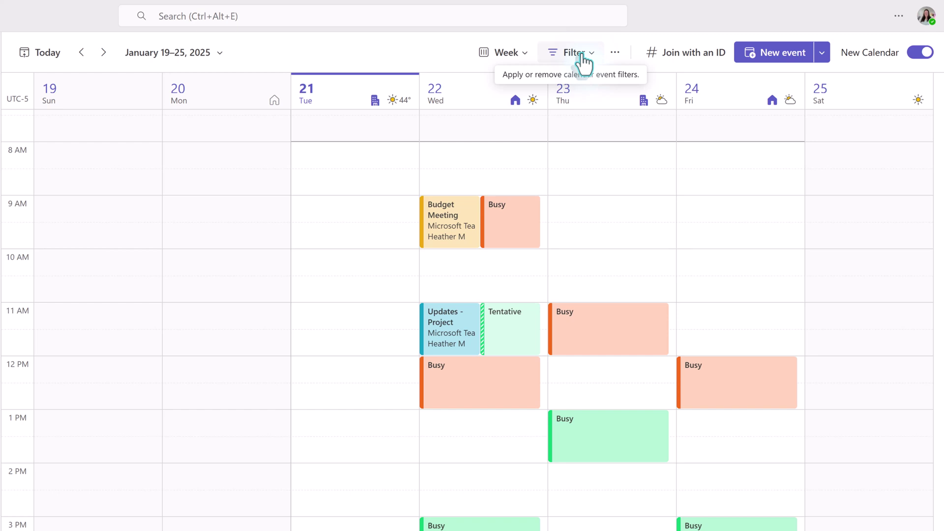
Filter appointments out of the calendar and clear the filters again.
click(583, 62)
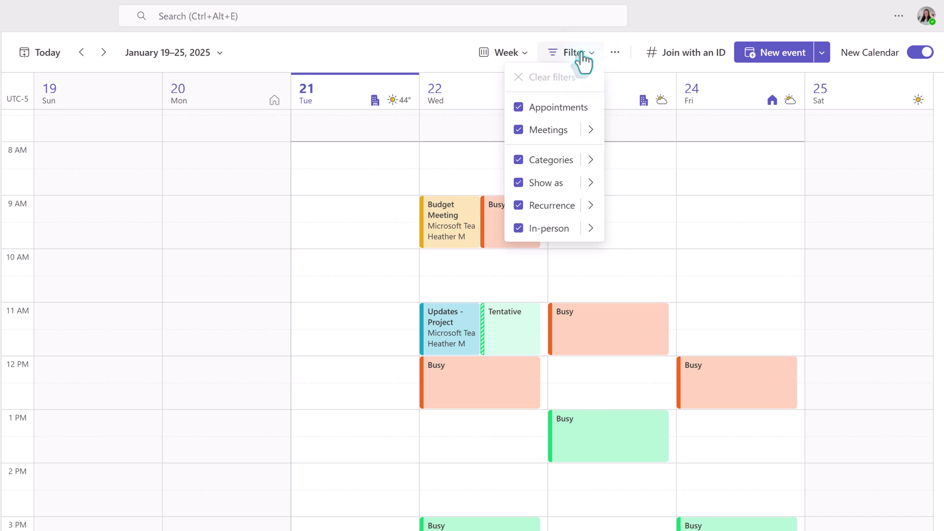
click(519, 111)
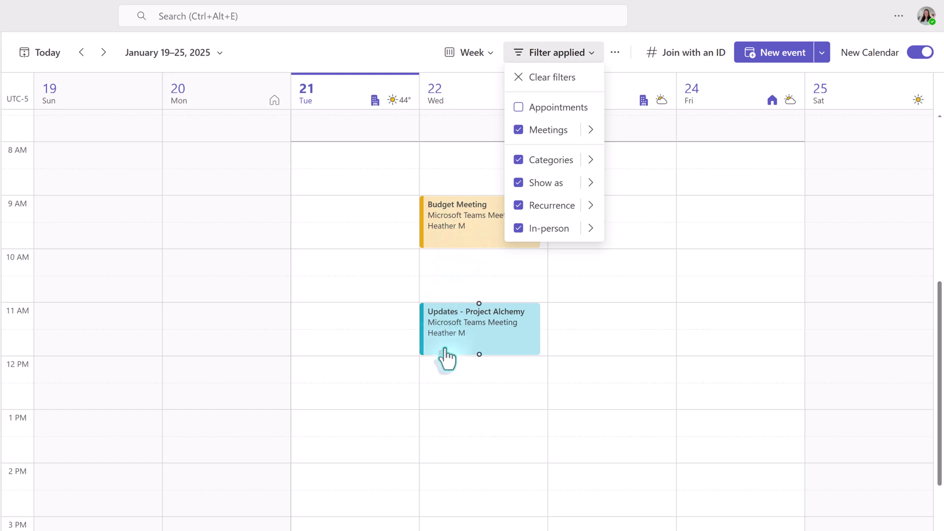
click(520, 85)
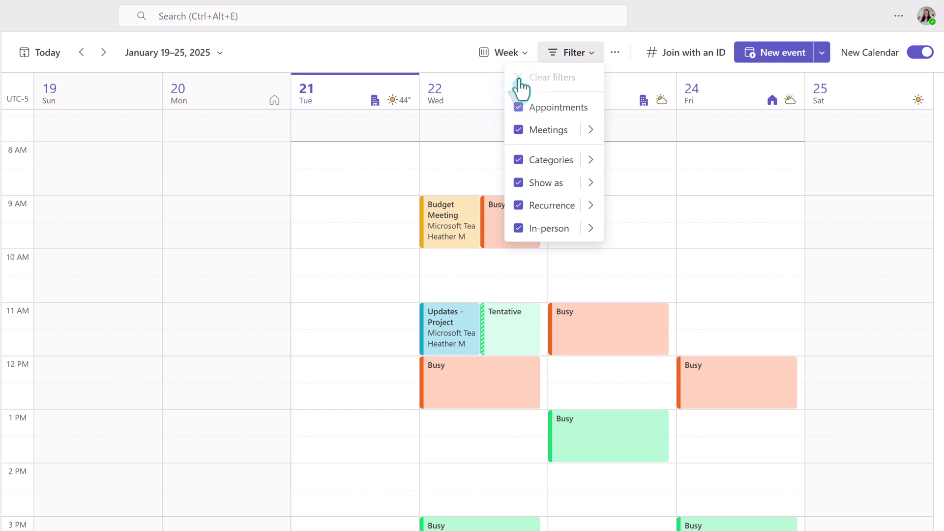
click(311, 63)
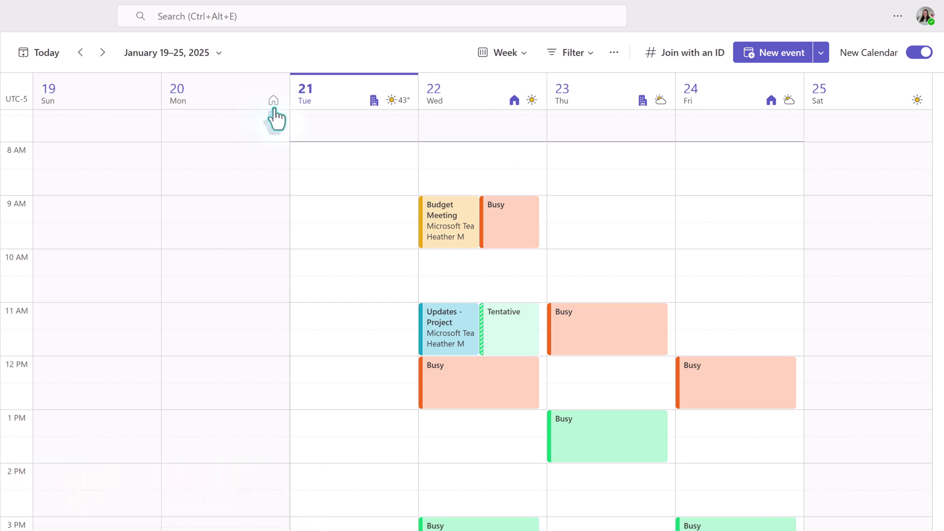
Set Monday's 12:00 PM to 5:00 PM work location to Office in the calendar's work hours and location settings, and save.
mouse_move(274, 110)
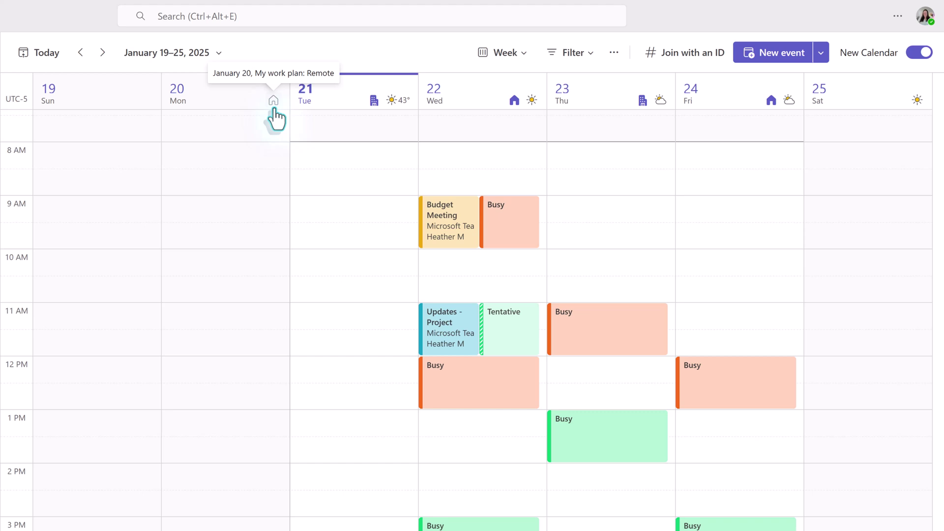
mouse_move(375, 109)
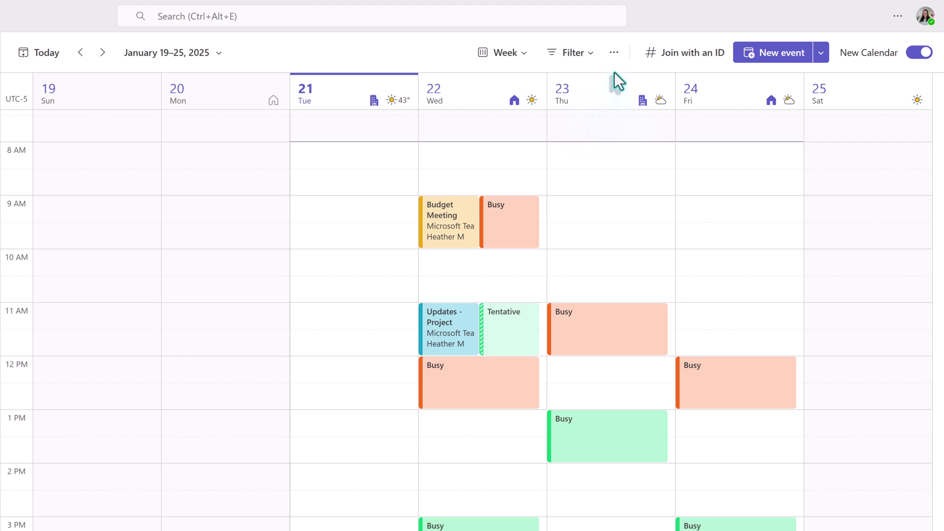
click(614, 54)
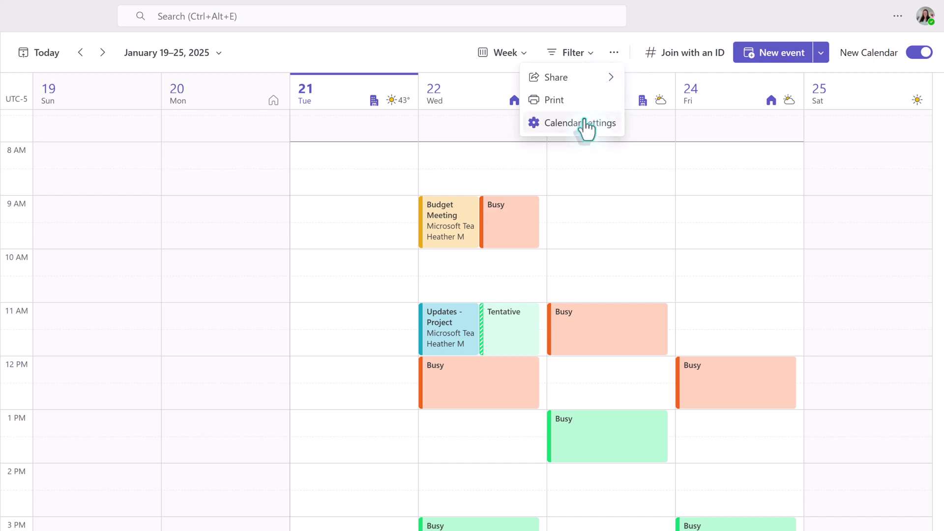
click(583, 123)
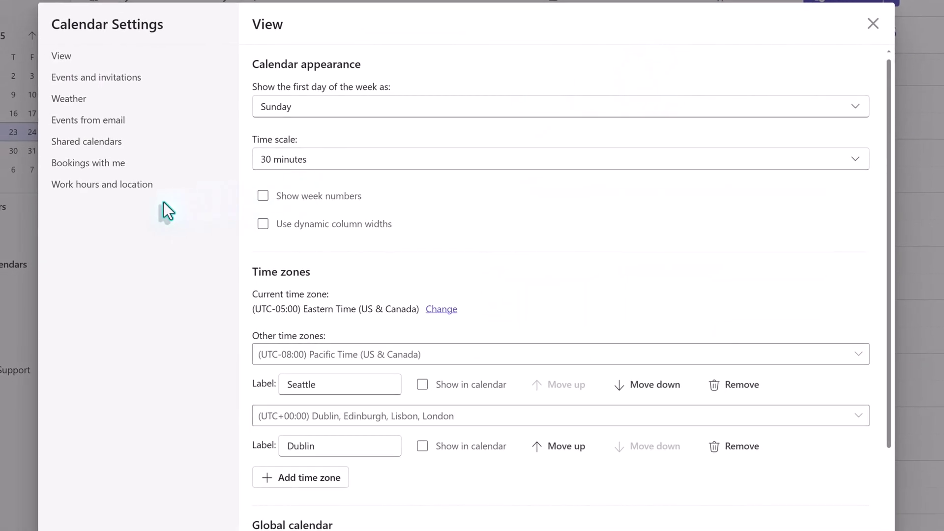
click(130, 192)
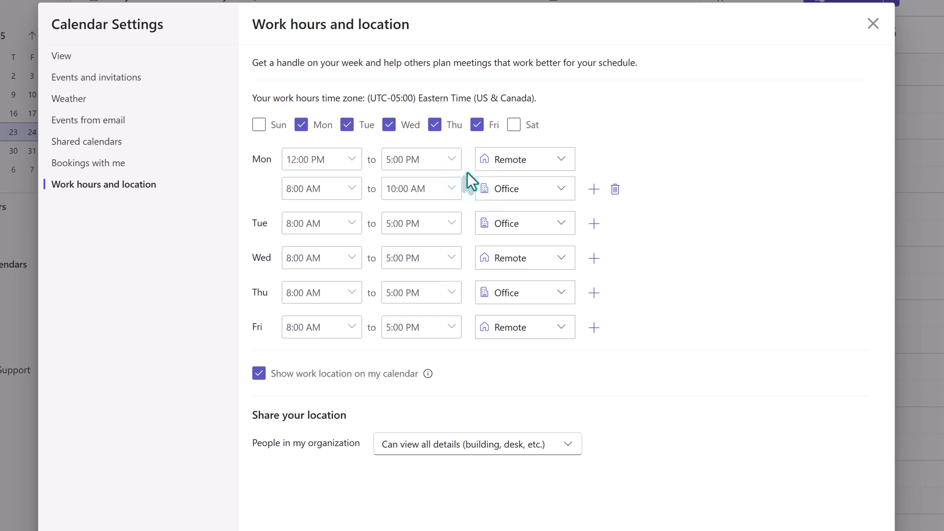
click(511, 171)
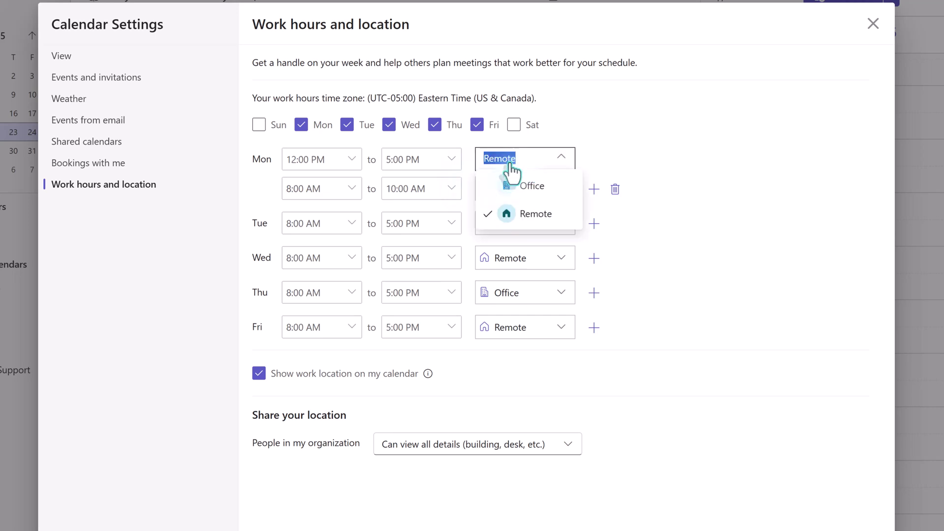
click(524, 187)
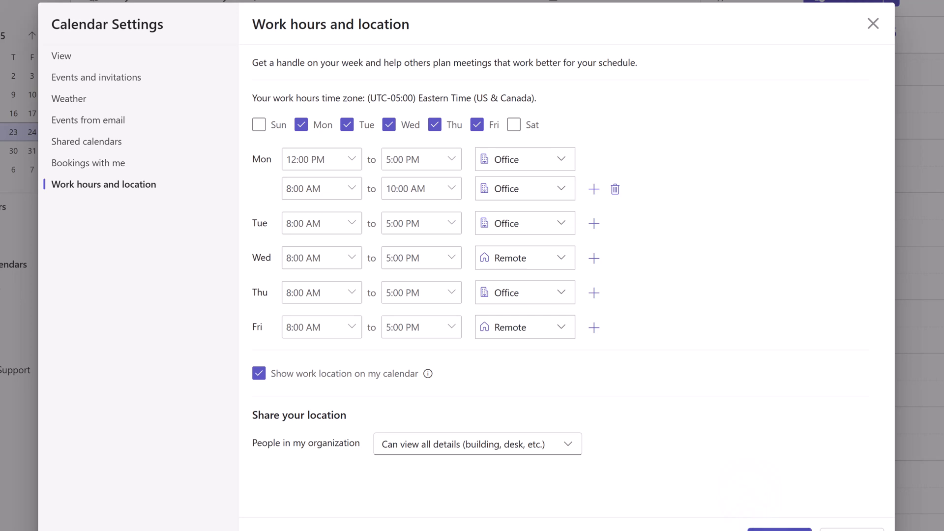
click(779, 529)
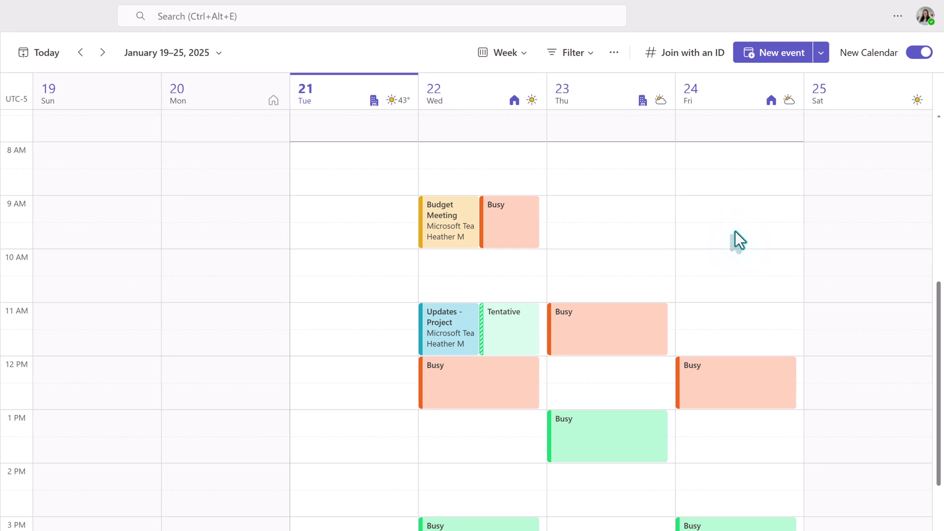
Set up an in-person event without a Teams meeting in the suggested Thu 1/23, 9:00 AM slot, and discard it.
click(765, 54)
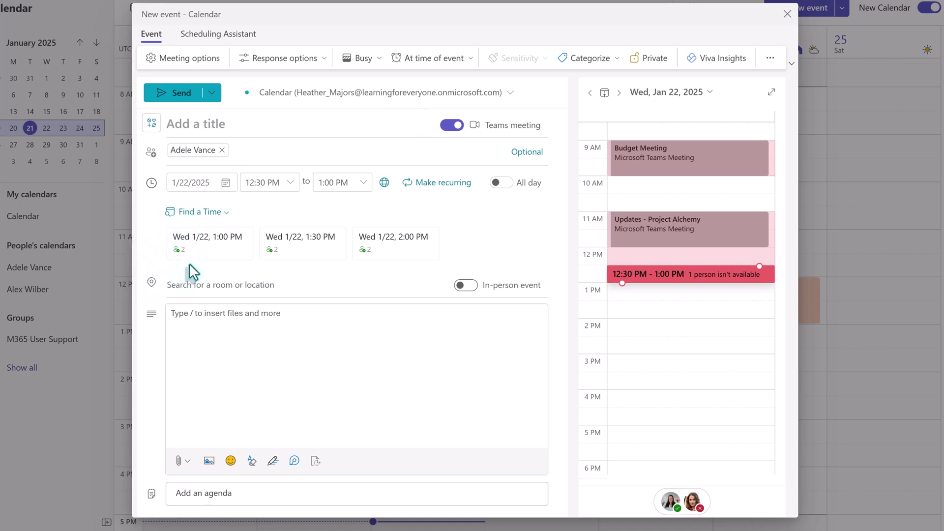
click(451, 125)
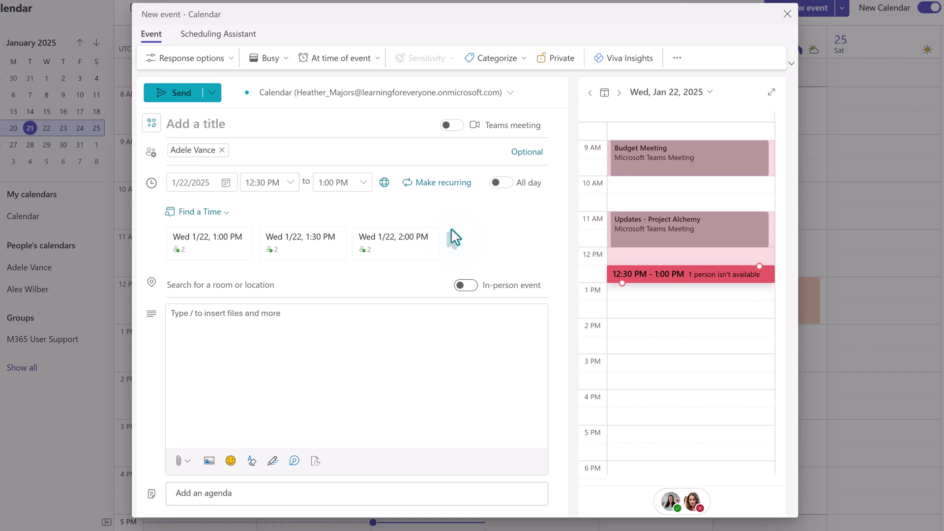
click(465, 287)
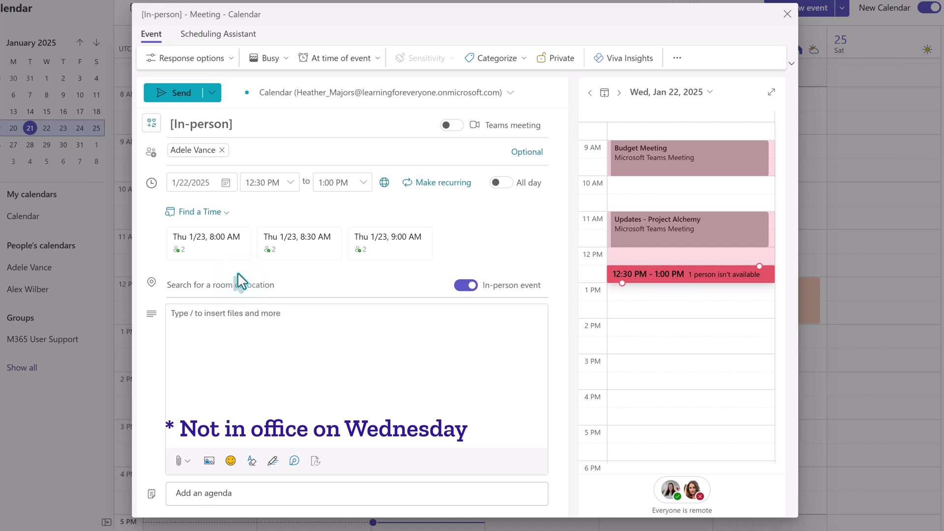
click(388, 241)
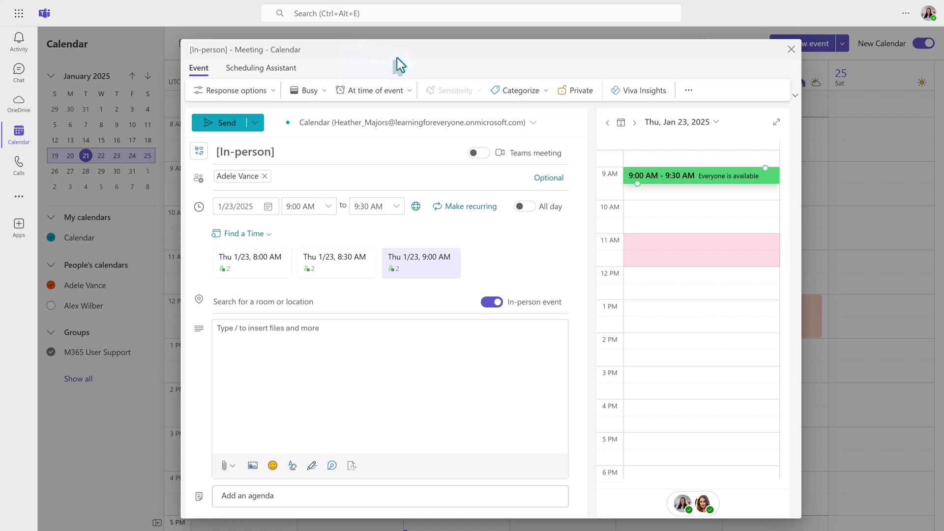
click(788, 51)
key(Return)
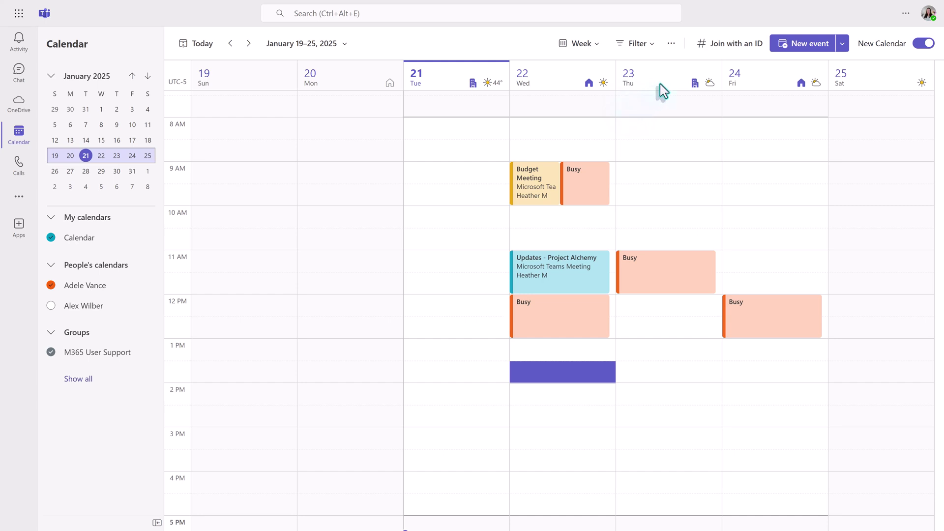
Go to the week of February 9–15, 2025 and set the work plan for Thursday, February 13 to Remote.
click(147, 77)
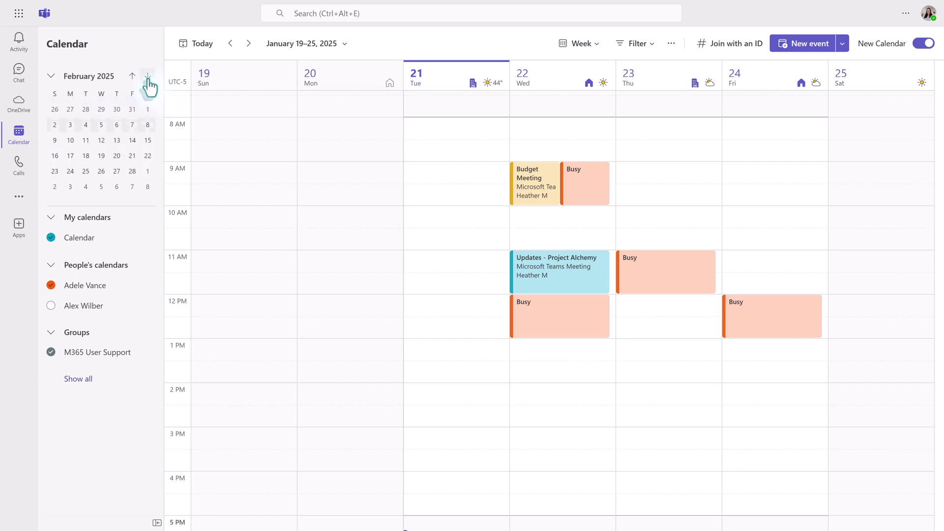
click(147, 76)
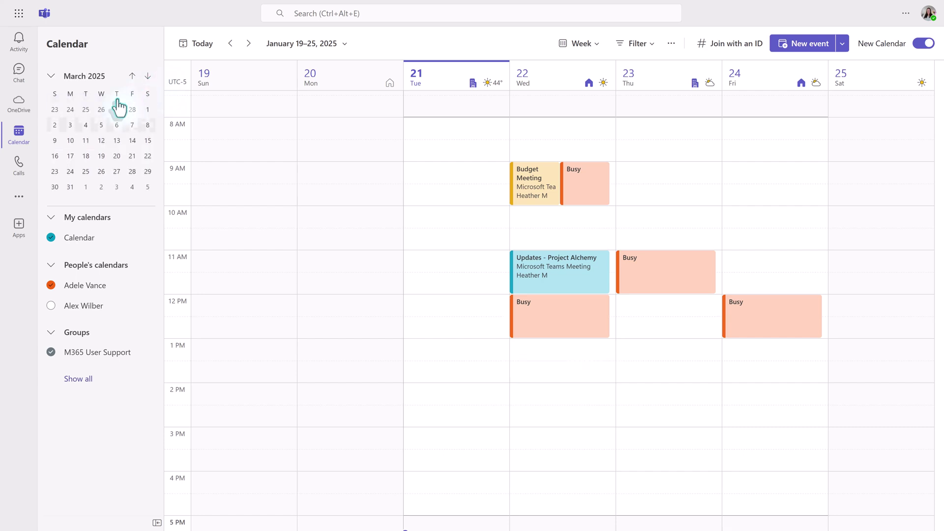
click(131, 77)
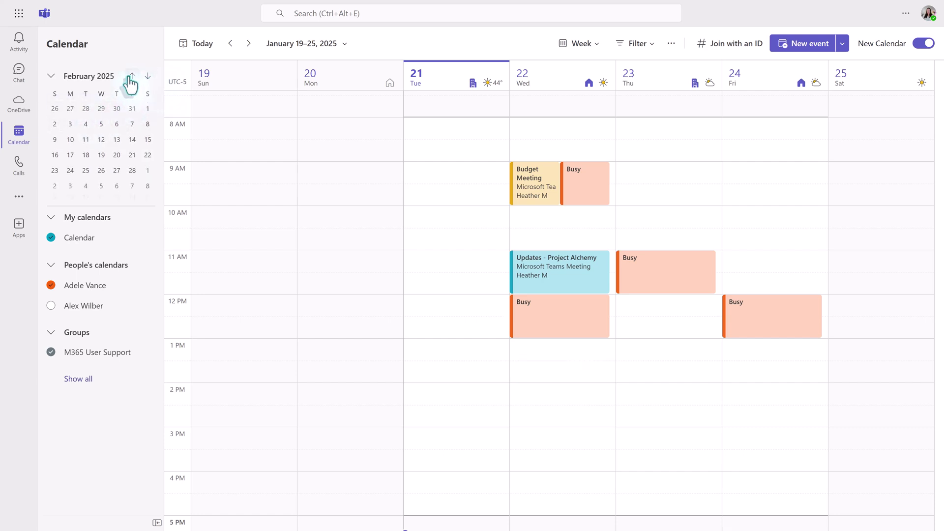
click(116, 142)
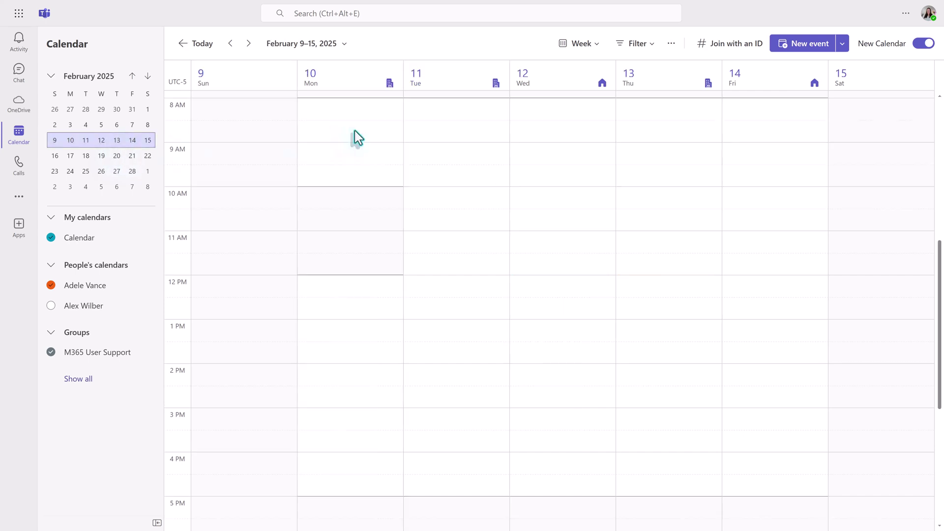
click(709, 84)
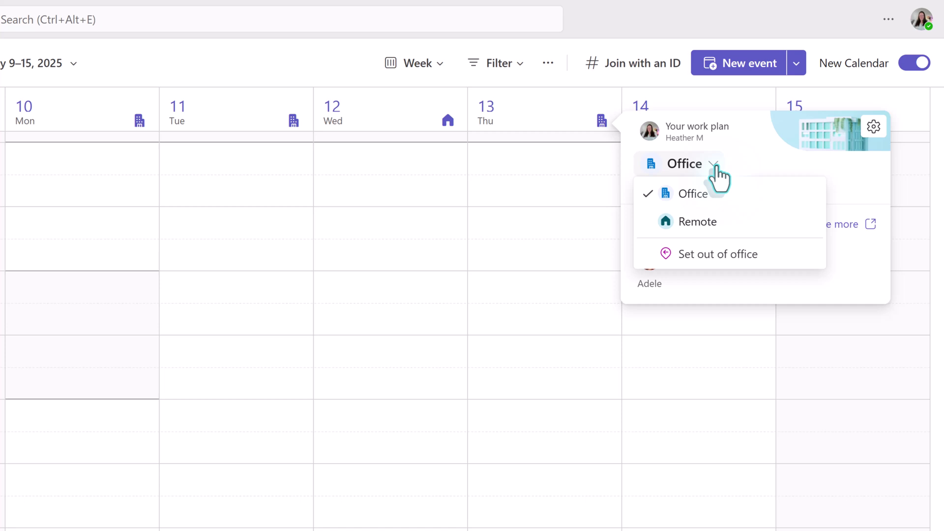
click(713, 228)
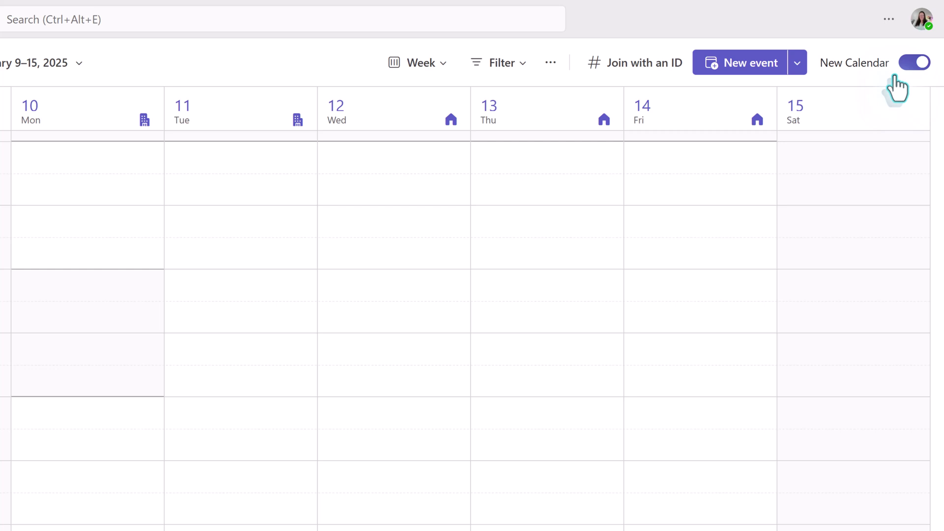
Turn off the new calendar to return to the old one, skipping the feedback form.
click(914, 63)
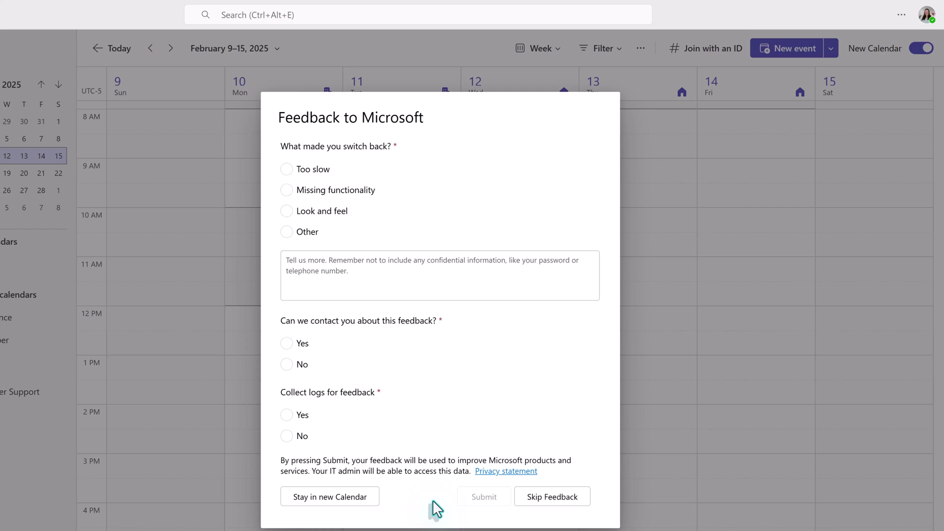
click(537, 497)
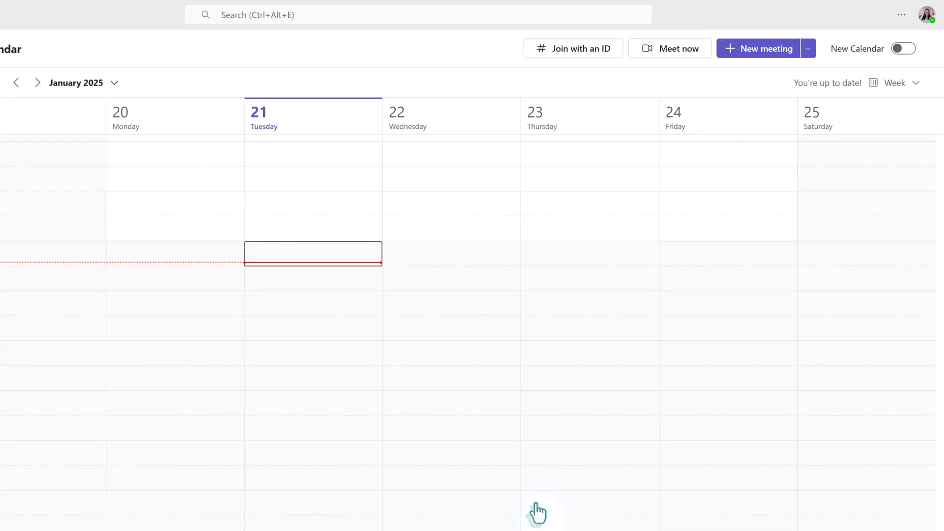